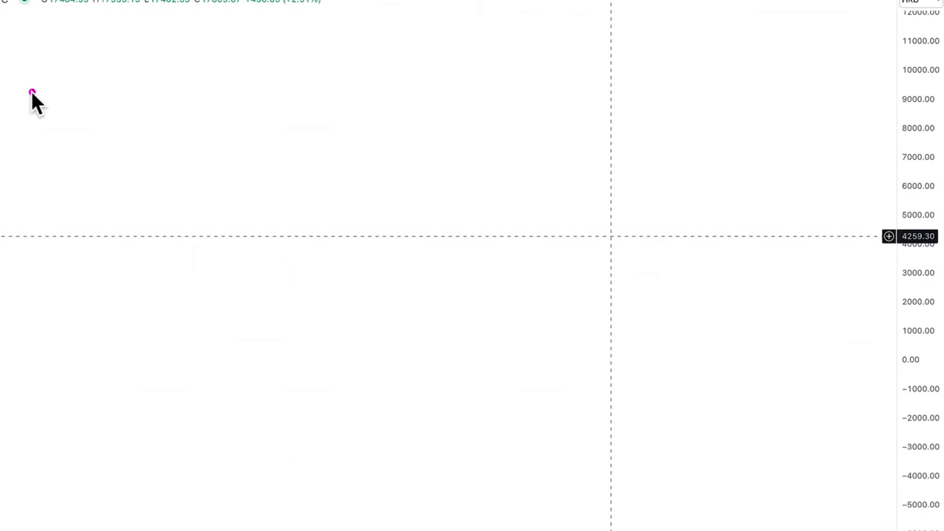
Draw a magenta zigzag downtrend into a W bottom and label the troughs L, LL and hL
{"action": "left_click_drag", "start_coordinate": [31, 91], "coordinate": [63, 151]}
{"action": "mouse_move", "coordinate": [230, 188]}
{"action": "left_mouse_down"}
{"action": "mouse_move", "coordinate": [400, 309]}
{"action": "mouse_move", "coordinate": [443, 428]}
{"action": "mouse_move", "coordinate": [488, 328]}
{"action": "mouse_move", "coordinate": [575, 316]}
{"action": "mouse_move", "coordinate": [582, 294]}
{"action": "left_mouse_up"}
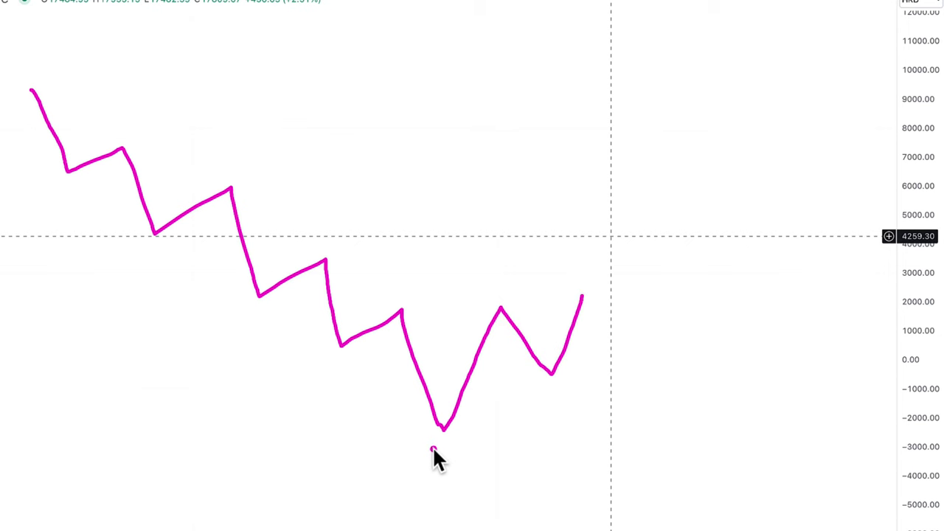
{"action": "mouse_move", "coordinate": [433, 449]}
{"action": "left_mouse_down"}
{"action": "mouse_move", "coordinate": [432, 463]}
{"action": "mouse_move", "coordinate": [451, 461]}
{"action": "left_mouse_up"}
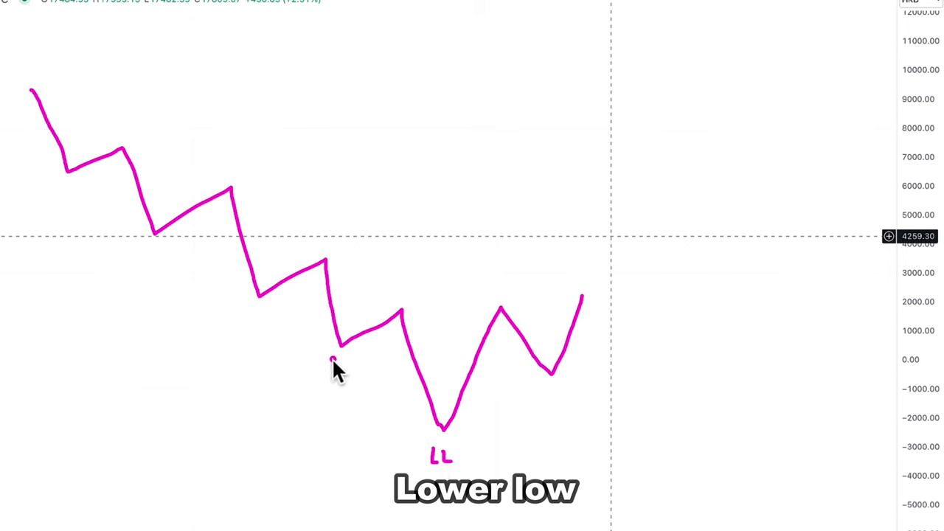
{"action": "left_click_drag", "start_coordinate": [333, 358], "coordinate": [343, 374]}
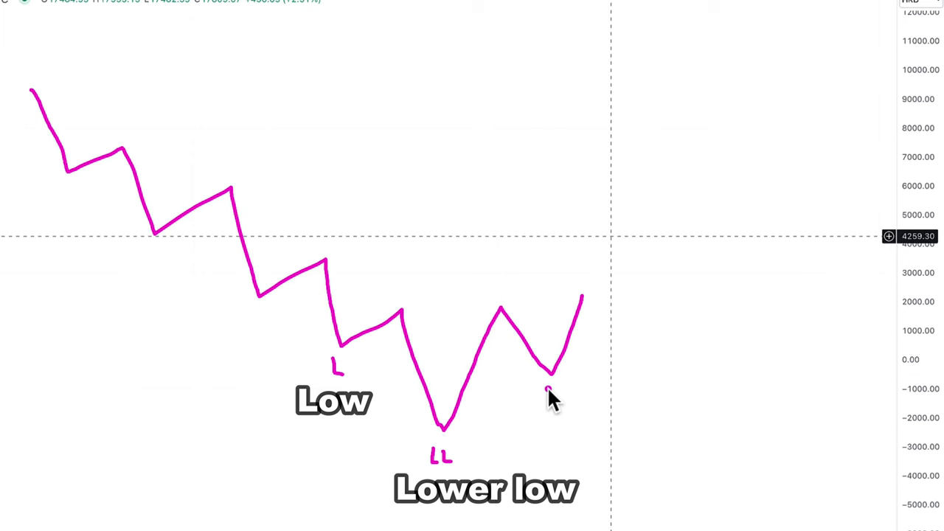
{"action": "mouse_move", "coordinate": [543, 384]}
{"action": "left_mouse_down"}
{"action": "mouse_move", "coordinate": [548, 400]}
{"action": "mouse_move", "coordinate": [568, 405]}
{"action": "left_mouse_up"}
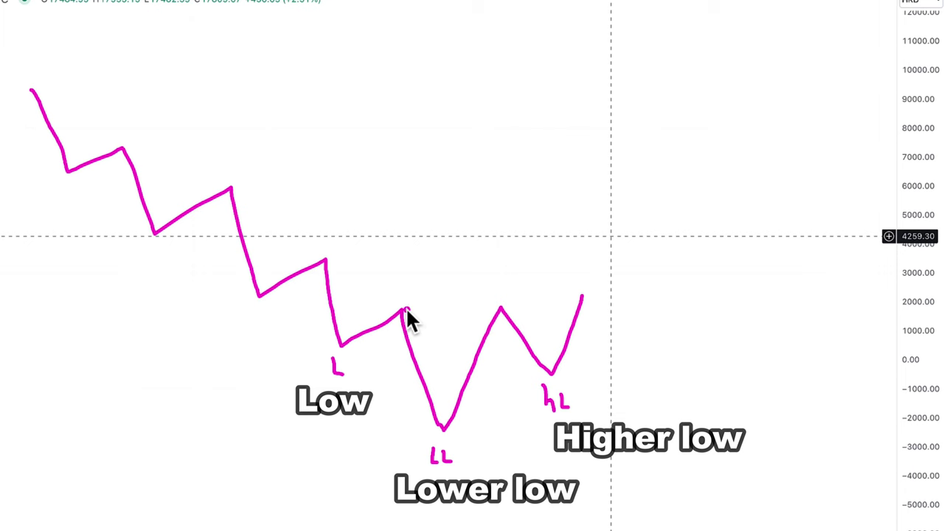
Mark both peaks, draw the neckline across them, and retrace the pattern in blue above it
{"action": "left_click_drag", "start_coordinate": [388, 317], "coordinate": [409, 317]}
{"action": "left_click_drag", "start_coordinate": [491, 317], "coordinate": [507, 313]}
{"action": "left_click_drag", "start_coordinate": [404, 307], "coordinate": [654, 305]}
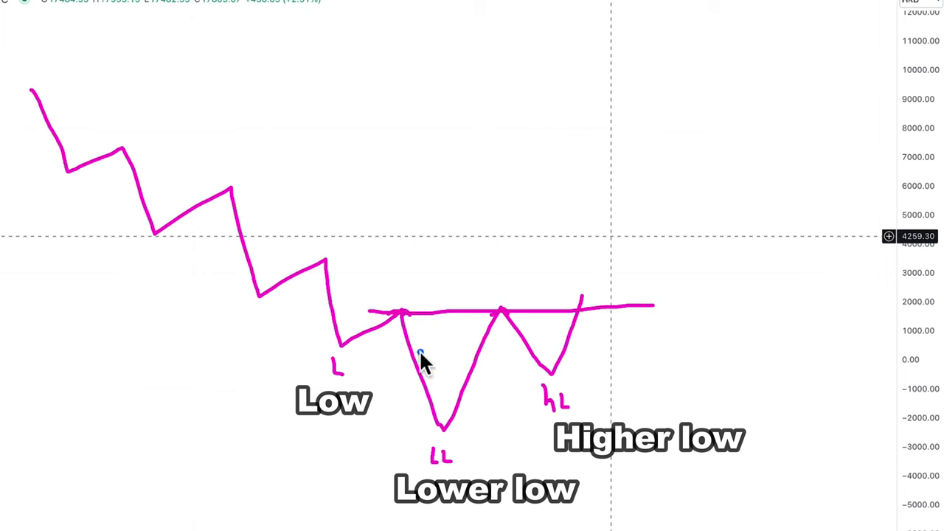
{"action": "mouse_move", "coordinate": [323, 289]}
{"action": "left_mouse_down"}
{"action": "mouse_move", "coordinate": [398, 314]}
{"action": "mouse_move", "coordinate": [416, 384]}
{"action": "mouse_move", "coordinate": [445, 424]}
{"action": "mouse_move", "coordinate": [509, 324]}
{"action": "left_mouse_up"}
{"action": "mouse_move", "coordinate": [550, 367]}
{"action": "left_mouse_down"}
{"action": "mouse_move", "coordinate": [583, 319]}
{"action": "mouse_move", "coordinate": [586, 281]}
{"action": "mouse_move", "coordinate": [605, 286]}
{"action": "left_mouse_up"}
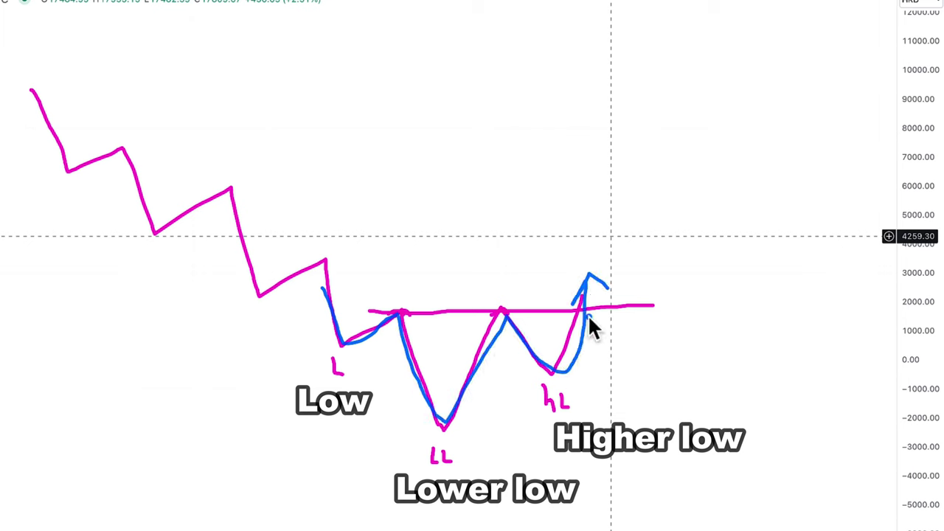
Write the blue label NL beside the end of the neckline
{"action": "left_click", "coordinate": [671, 309]}
{"action": "left_click_drag", "start_coordinate": [662, 308], "coordinate": [701, 314]}
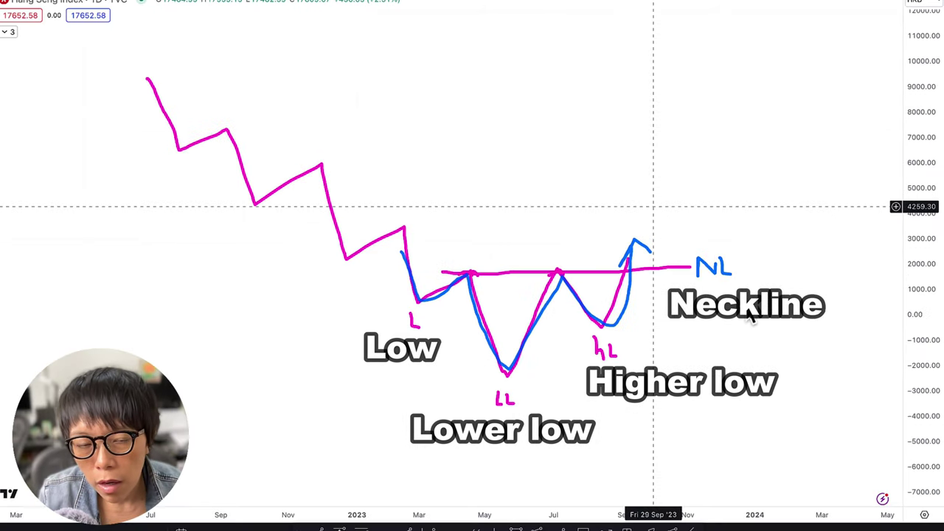
{"action": "left_click", "coordinate": [679, 279]}
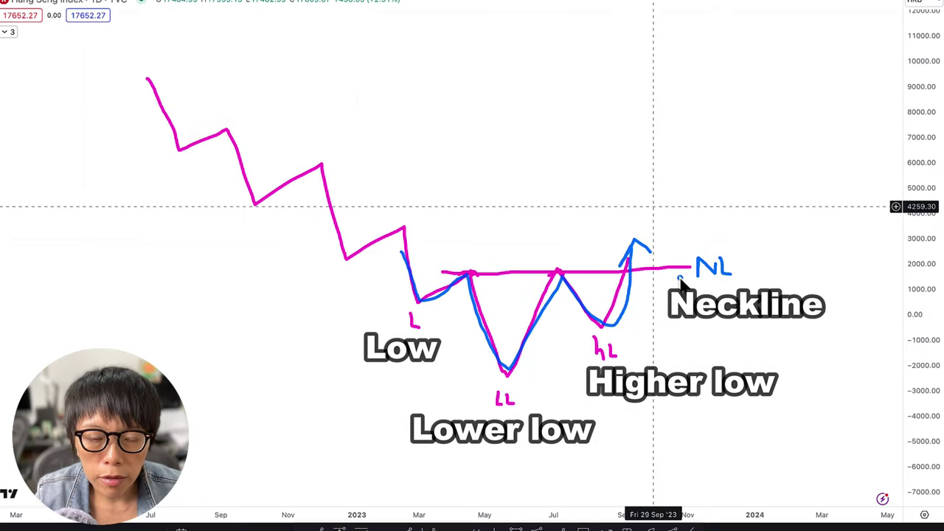
{"action": "left_click", "coordinate": [397, 293]}
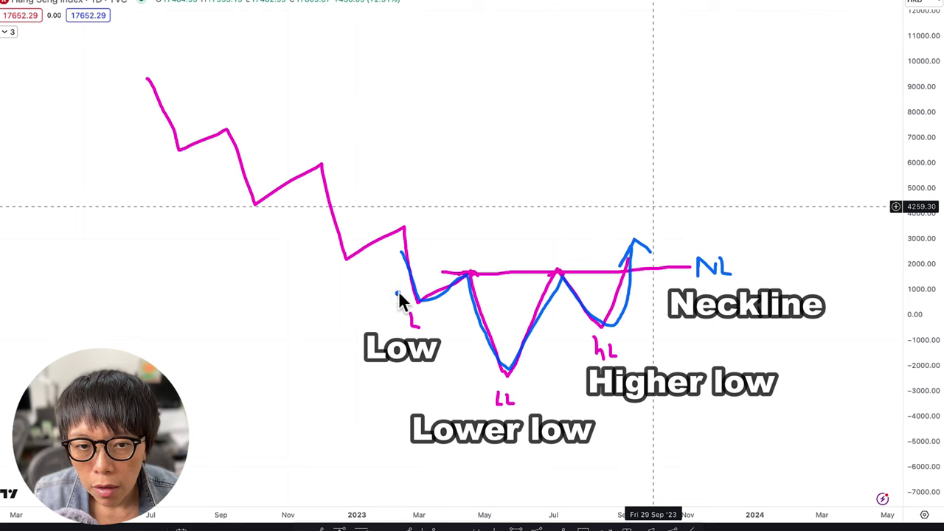
{"action": "left_click", "coordinate": [559, 372]}
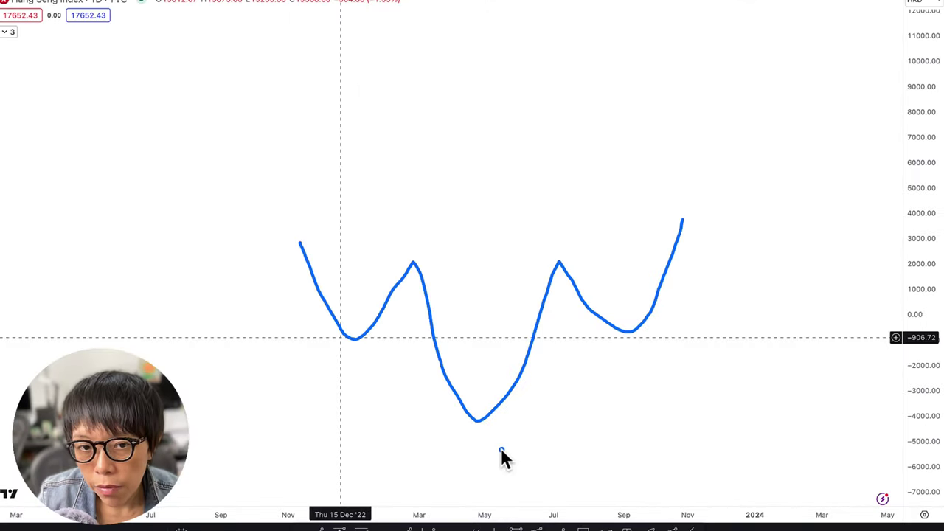
Clear the magenta sketch, leaving only the blue inverse head-and-shoulders curve
{"action": "left_click", "coordinate": [497, 449]}
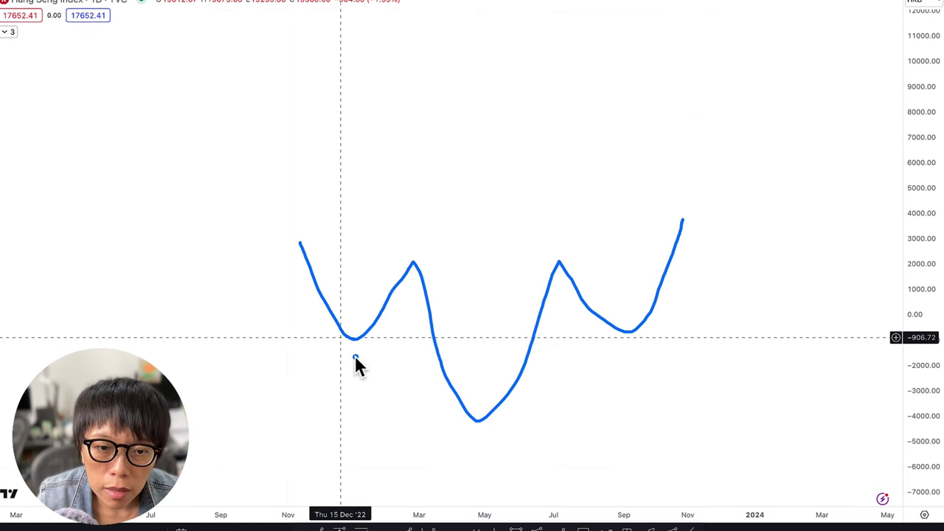
Draw a blue duration line under the pattern and handwrite '3mths | 3 weeks' after it
{"action": "left_click_drag", "start_coordinate": [328, 443], "coordinate": [630, 434]}
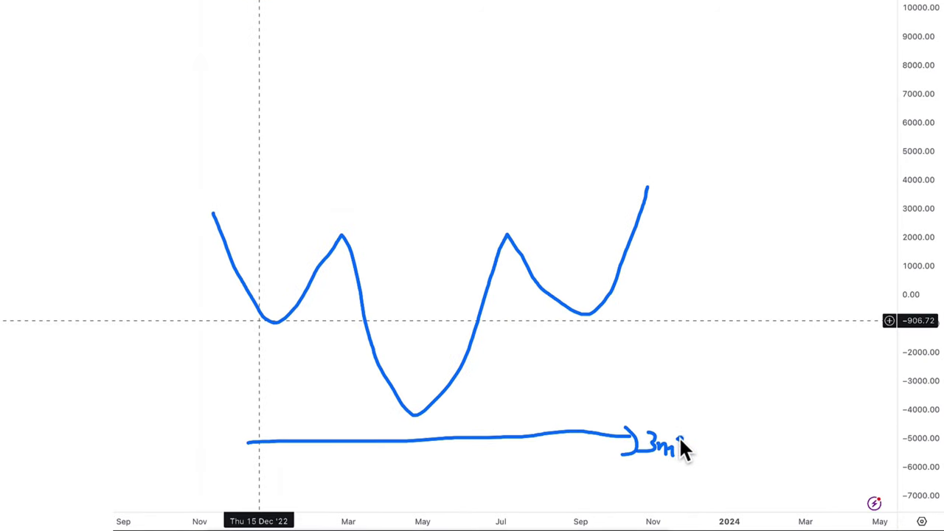
{"action": "left_click_drag", "start_coordinate": [679, 439], "coordinate": [693, 441]}
{"action": "left_click_drag", "start_coordinate": [685, 435], "coordinate": [689, 452]}
{"action": "left_click_drag", "start_coordinate": [743, 415], "coordinate": [743, 458]}
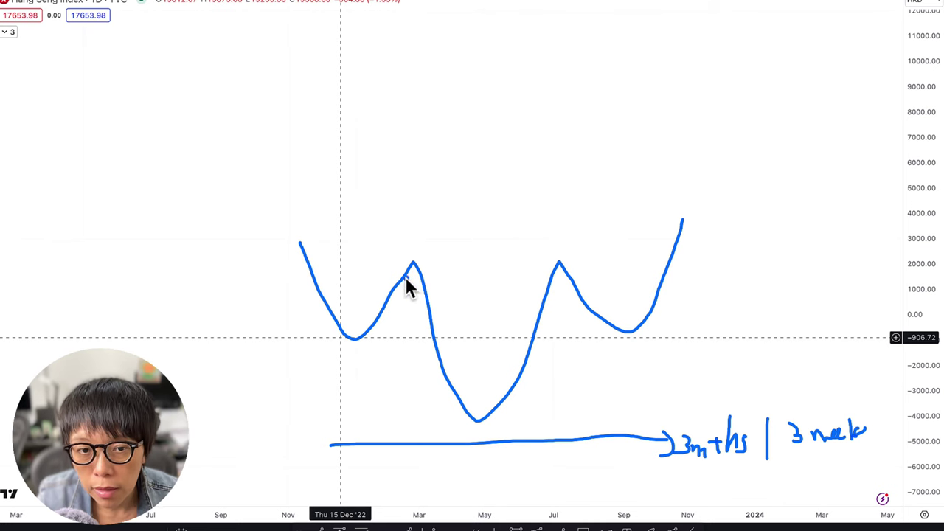
Draw the blue neckline, a breakout up arrow, the prior downtrend and the rally afterward
{"action": "left_click_drag", "start_coordinate": [376, 261], "coordinate": [510, 255]}
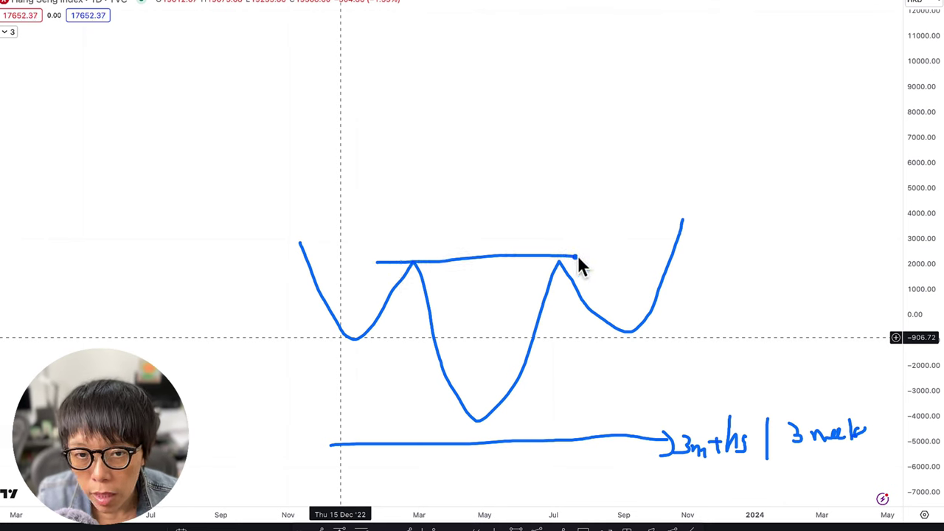
{"action": "left_click_drag", "start_coordinate": [579, 265], "coordinate": [740, 271]}
{"action": "left_click_drag", "start_coordinate": [679, 278], "coordinate": [681, 249]}
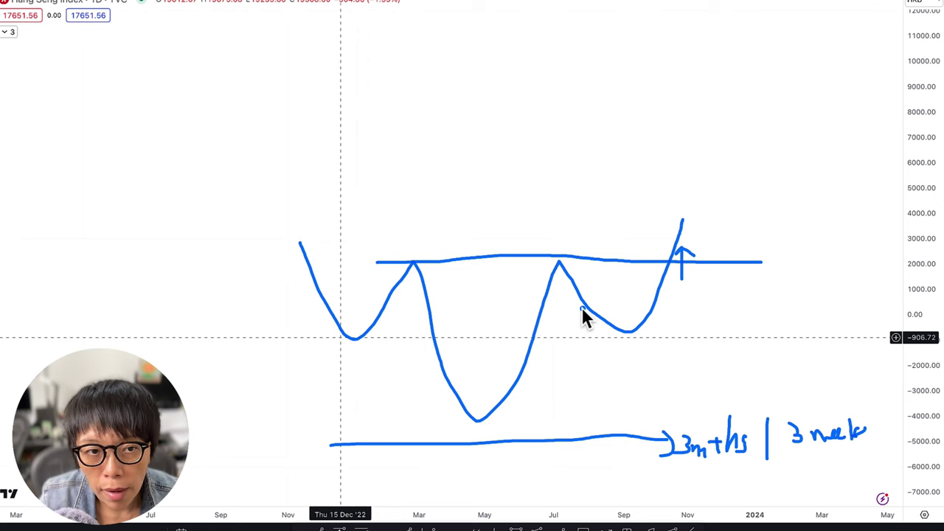
{"action": "mouse_move", "coordinate": [65, 30]}
{"action": "left_mouse_down"}
{"action": "mouse_move", "coordinate": [74, 77]}
{"action": "mouse_move", "coordinate": [137, 121]}
{"action": "mouse_move", "coordinate": [229, 251]}
{"action": "mouse_move", "coordinate": [302, 255]}
{"action": "left_mouse_up"}
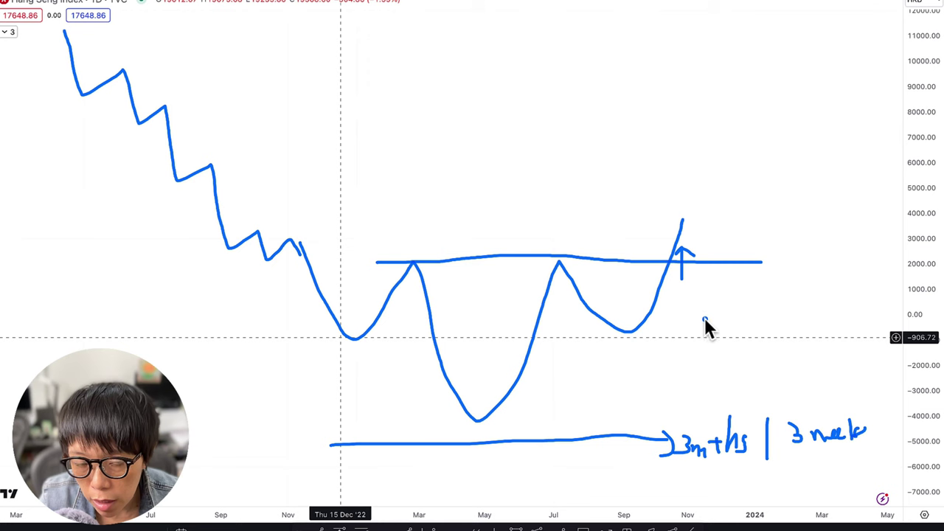
{"action": "mouse_move", "coordinate": [686, 219]}
{"action": "left_mouse_down"}
{"action": "mouse_move", "coordinate": [801, 129]}
{"action": "mouse_move", "coordinate": [804, 99]}
{"action": "mouse_move", "coordinate": [827, 103]}
{"action": "left_mouse_up"}
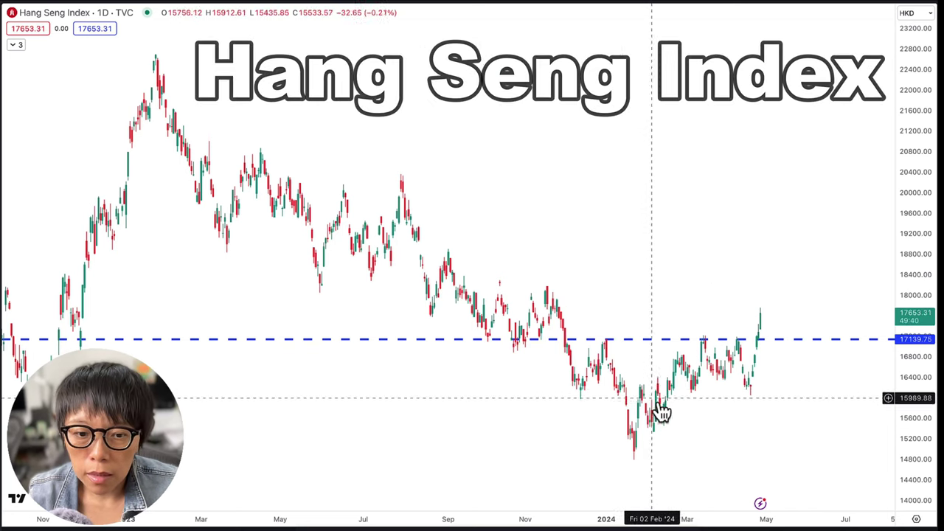
Zoom the Hang Seng chart out and back in, then switch it to a Line chart
{"action": "scroll", "coordinate": [659, 402], "scroll_direction": "down", "scroll_amount": 5}
{"action": "scroll", "coordinate": [660, 400], "scroll_direction": "down", "scroll_amount": 3}
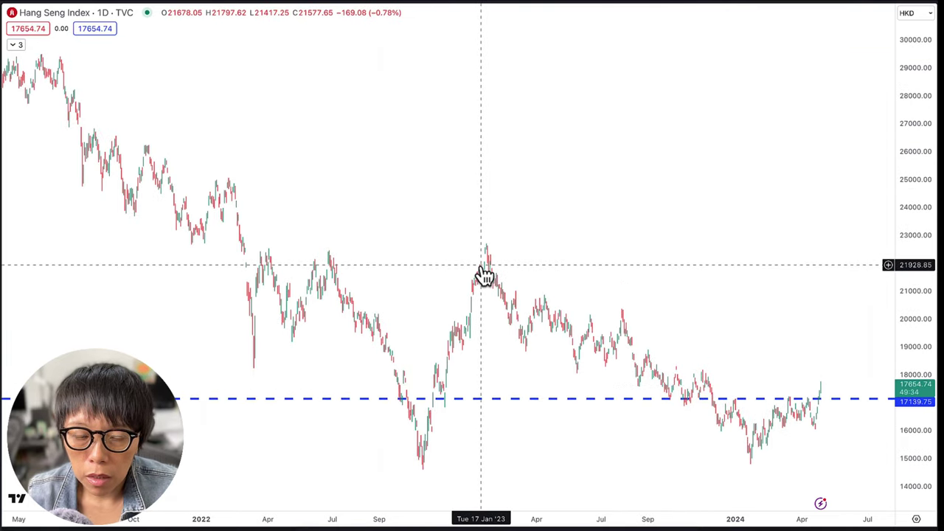
{"action": "scroll", "coordinate": [442, 261], "scroll_direction": "up", "scroll_amount": 3}
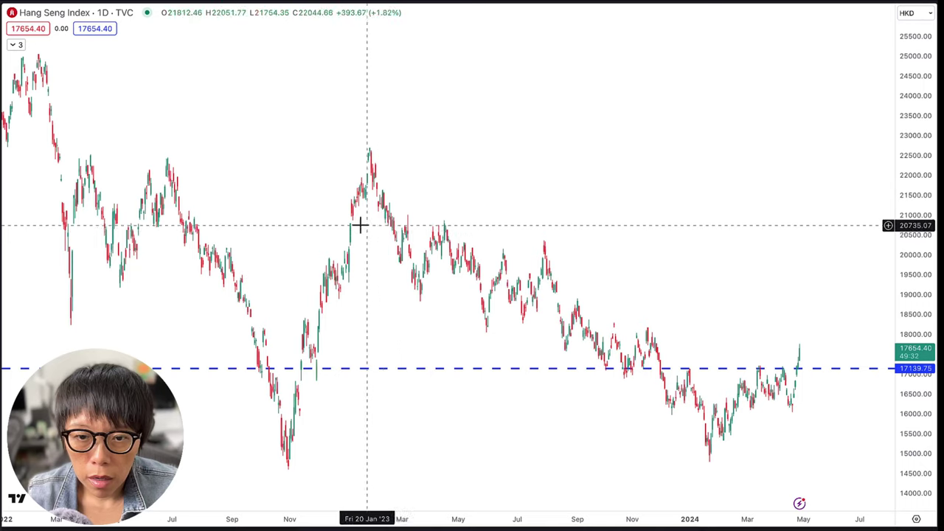
{"action": "scroll", "coordinate": [796, 374], "scroll_direction": "up", "scroll_amount": 3}
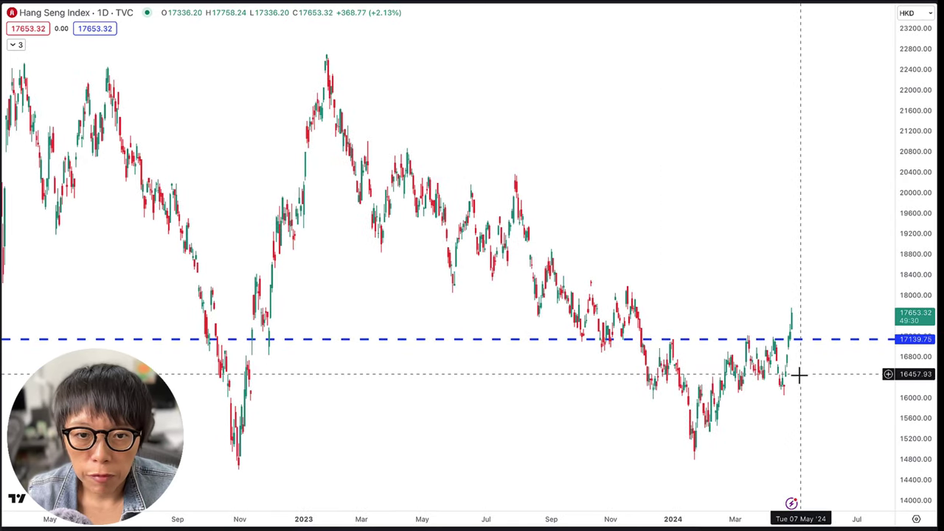
{"action": "left_click", "coordinate": [306, 3]}
{"action": "left_click", "coordinate": [312, 117]}
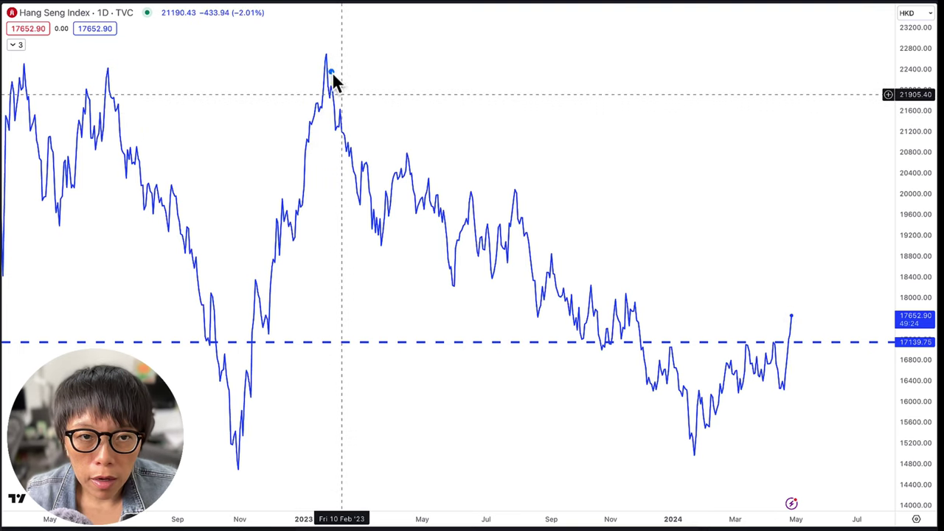
Trace the falling zigzag from the Feb 2023 peak in magenta and label swings LL, L and lh
{"action": "left_click_drag", "start_coordinate": [327, 57], "coordinate": [352, 132]}
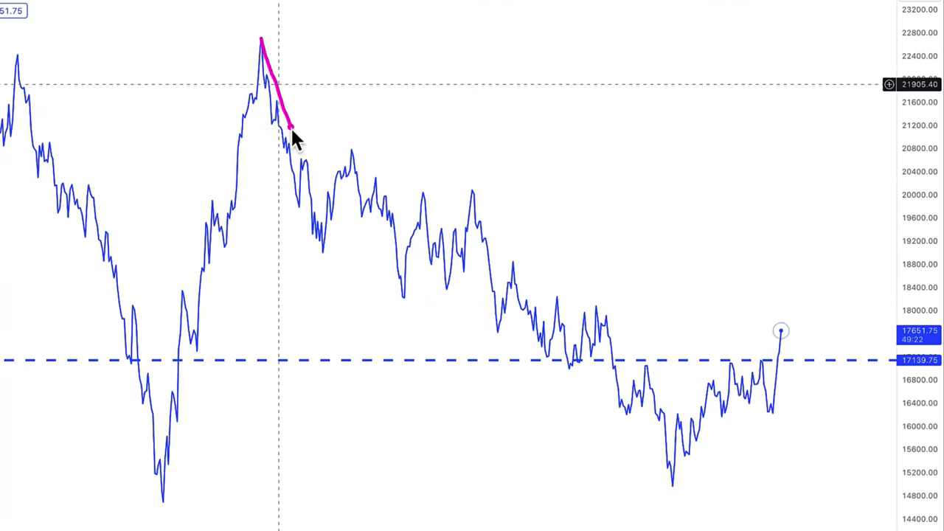
{"action": "mouse_move", "coordinate": [291, 127]}
{"action": "left_mouse_down"}
{"action": "mouse_move", "coordinate": [412, 271]}
{"action": "mouse_move", "coordinate": [466, 193]}
{"action": "mouse_move", "coordinate": [508, 332]}
{"action": "mouse_move", "coordinate": [546, 304]}
{"action": "mouse_move", "coordinate": [595, 348]}
{"action": "left_mouse_up"}
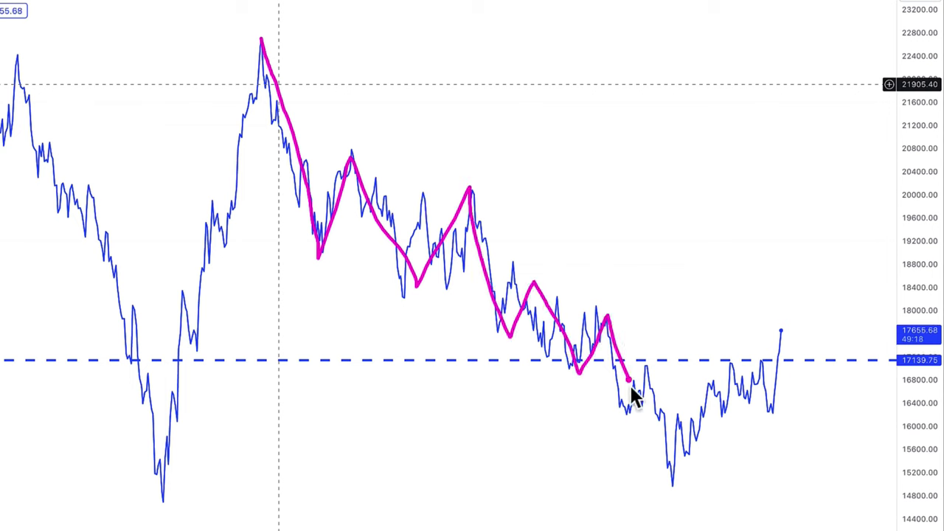
{"action": "left_click_drag", "start_coordinate": [671, 475], "coordinate": [675, 510]}
{"action": "mouse_move", "coordinate": [678, 495]}
{"action": "left_mouse_down"}
{"action": "mouse_move", "coordinate": [678, 510]}
{"action": "mouse_move", "coordinate": [687, 509]}
{"action": "left_mouse_up"}
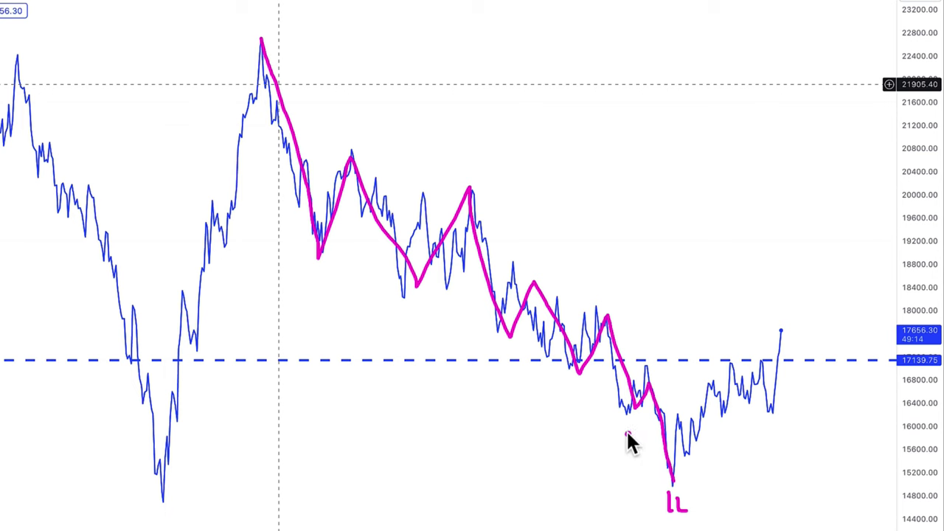
{"action": "left_click_drag", "start_coordinate": [616, 414], "coordinate": [623, 435]}
{"action": "mouse_move", "coordinate": [601, 286]}
{"action": "left_mouse_down"}
{"action": "mouse_move", "coordinate": [601, 305]}
{"action": "mouse_move", "coordinate": [611, 285]}
{"action": "mouse_move", "coordinate": [617, 309]}
{"action": "left_mouse_up"}
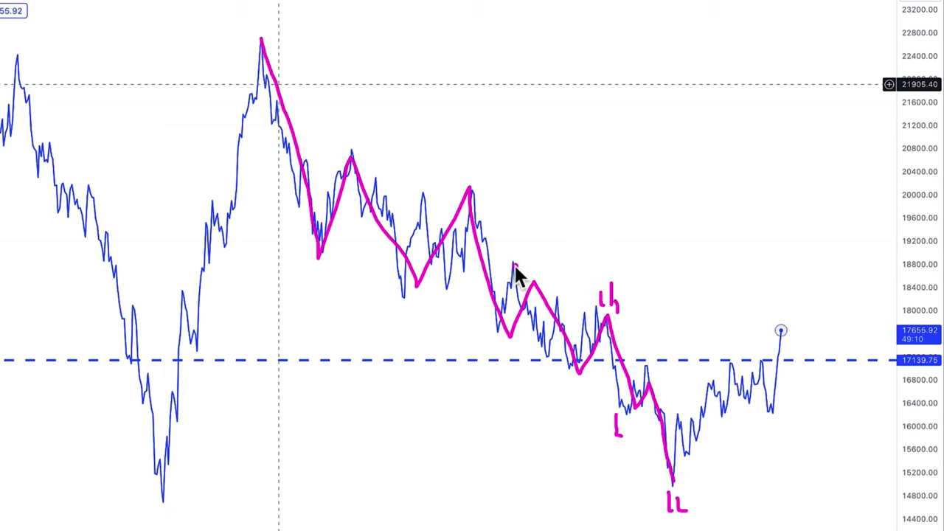
{"action": "mouse_move", "coordinate": [527, 249]}
{"action": "left_mouse_down"}
{"action": "mouse_move", "coordinate": [534, 266]}
{"action": "mouse_move", "coordinate": [539, 252]}
{"action": "mouse_move", "coordinate": [544, 264]}
{"action": "left_mouse_up"}
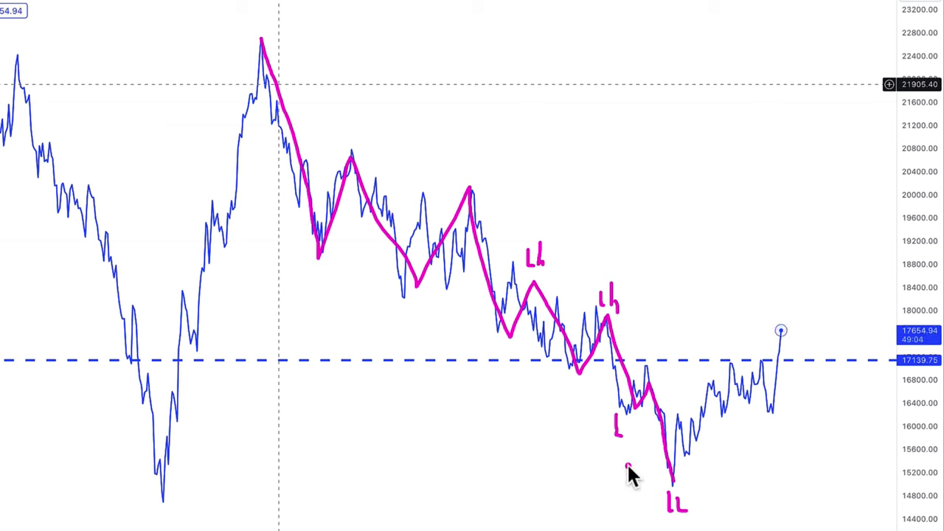
Draw a curved falling-trend arrow, then clear all freehand sketches
{"action": "left_click_drag", "start_coordinate": [345, 85], "coordinate": [616, 226]}
{"action": "left_click_drag", "start_coordinate": [698, 256], "coordinate": [671, 284]}
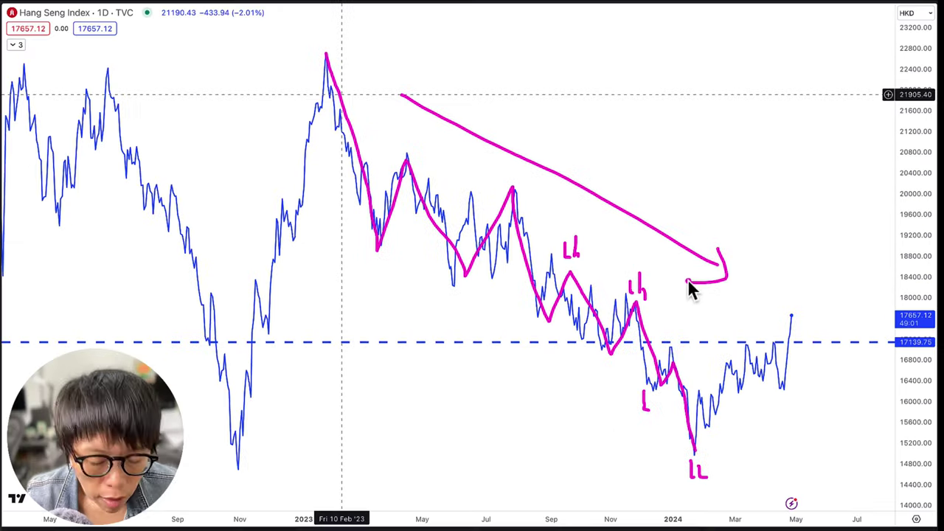
{"action": "key", "text": "Escape"}
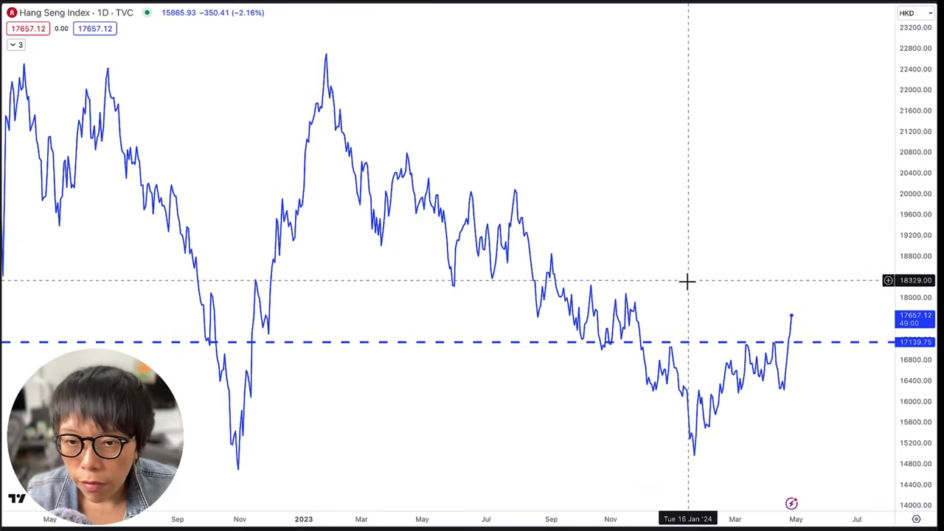
Trace the December–April inverse head-and-shoulders, clear it, and switch the chart back to candlesticks
{"action": "scroll", "coordinate": [697, 313], "scroll_direction": "up", "scroll_amount": 5}
{"action": "scroll", "coordinate": [696, 310], "scroll_direction": "down", "scroll_amount": 3}
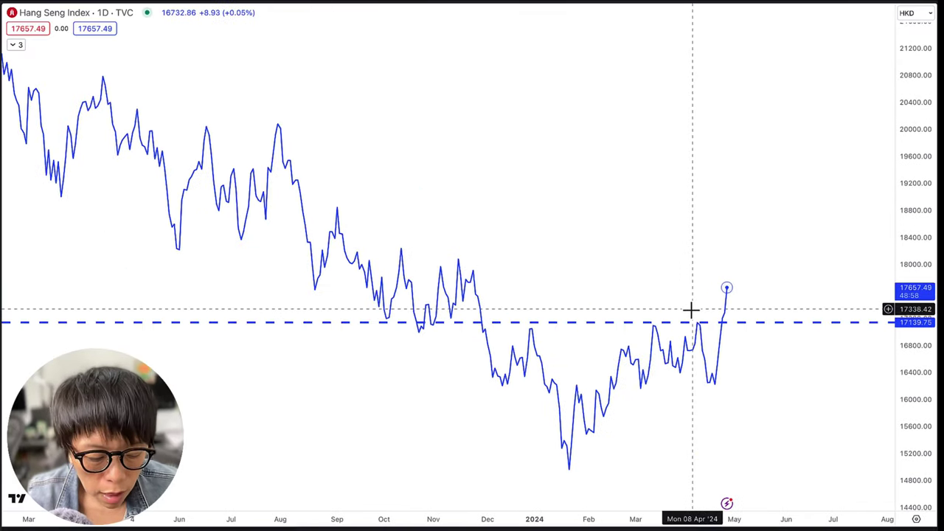
{"action": "left_click_drag", "start_coordinate": [488, 324], "coordinate": [497, 358]}
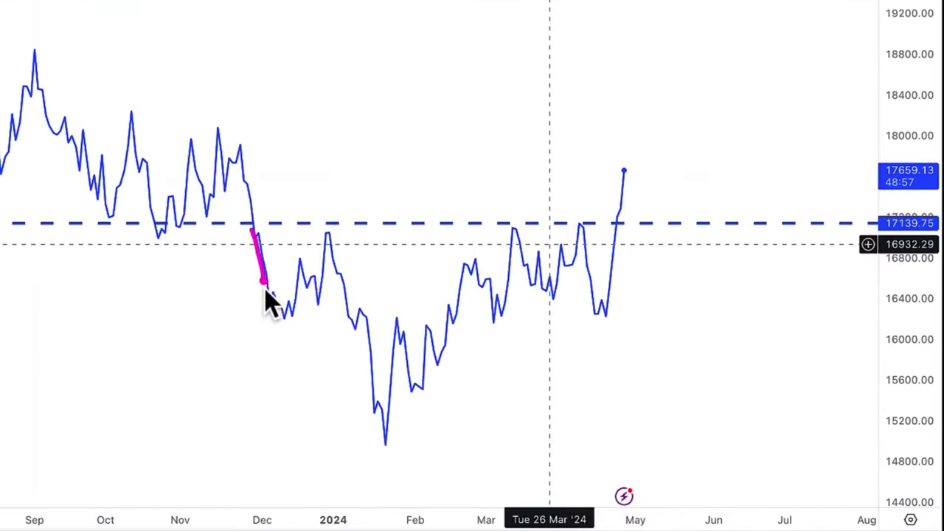
{"action": "mouse_move", "coordinate": [265, 288]}
{"action": "left_mouse_down"}
{"action": "mouse_move", "coordinate": [327, 247]}
{"action": "mouse_move", "coordinate": [354, 393]}
{"action": "mouse_move", "coordinate": [400, 413]}
{"action": "mouse_move", "coordinate": [511, 244]}
{"action": "mouse_move", "coordinate": [561, 298]}
{"action": "mouse_move", "coordinate": [597, 309]}
{"action": "mouse_move", "coordinate": [625, 167]}
{"action": "mouse_move", "coordinate": [637, 172]}
{"action": "left_mouse_up"}
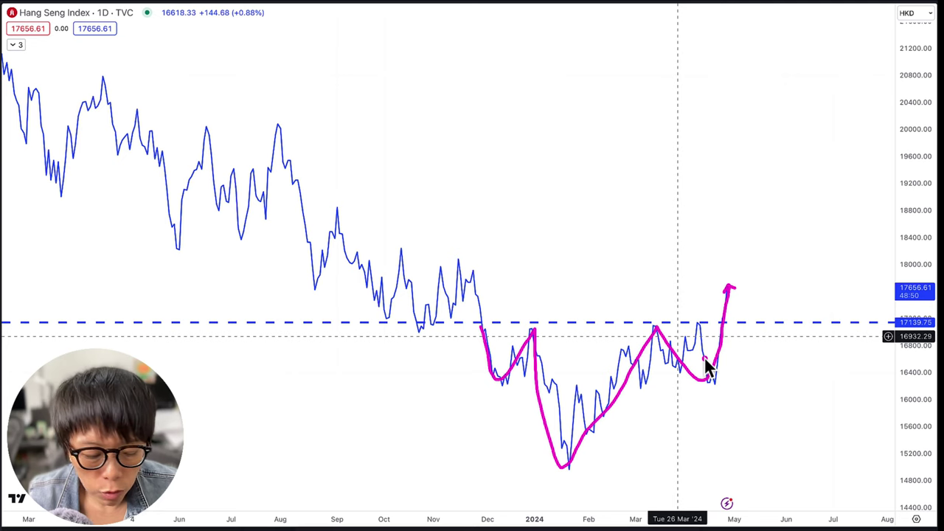
{"action": "key", "text": "Escape"}
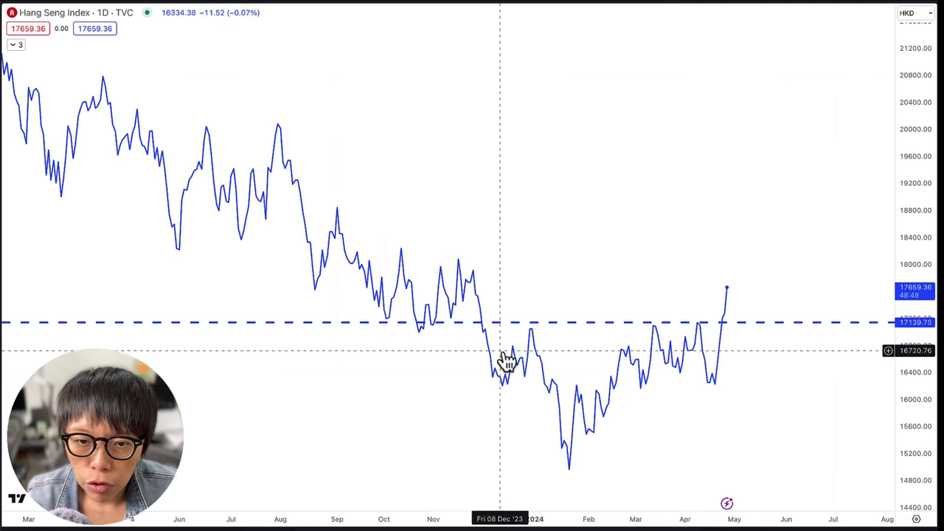
{"action": "left_click", "coordinate": [288, 3]}
{"action": "scroll", "coordinate": [558, 424], "scroll_direction": "up", "scroll_amount": 2}
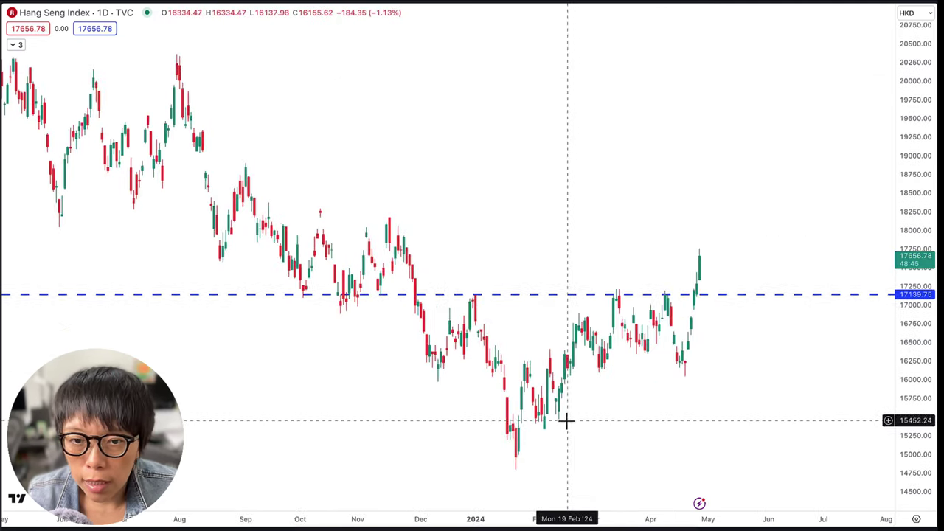
Draw an orange support zone from 1 Dec spanning about 16263 to 16110, then switch to 1W
{"action": "left_click", "coordinate": [449, 294]}
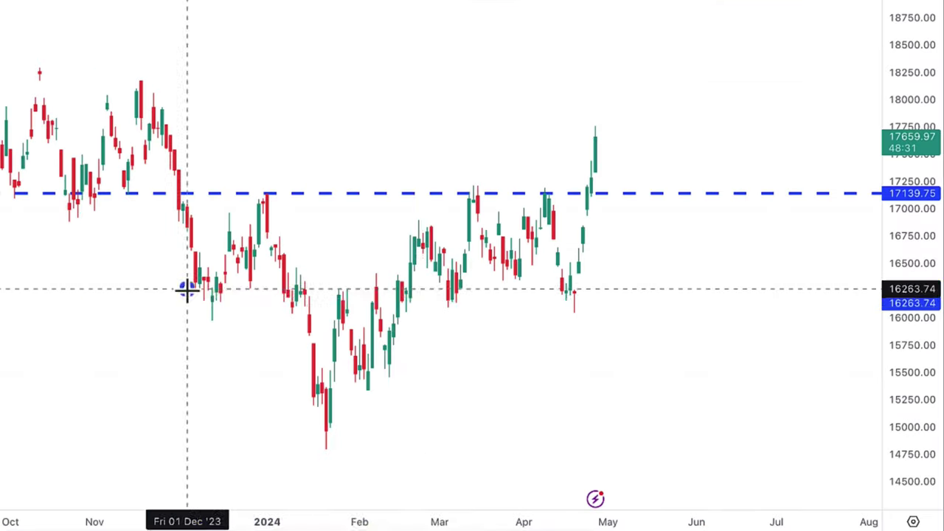
{"action": "mouse_move", "coordinate": [187, 290]}
{"action": "left_mouse_down"}
{"action": "mouse_move", "coordinate": [655, 301]}
{"action": "mouse_move", "coordinate": [888, 294]}
{"action": "mouse_move", "coordinate": [873, 308]}
{"action": "left_mouse_up"}
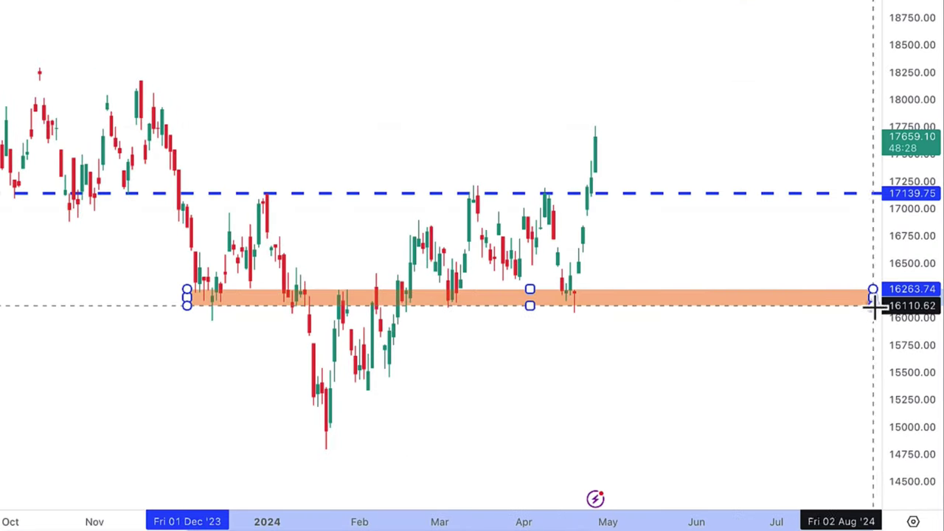
{"action": "left_click", "coordinate": [872, 308]}
{"action": "left_click", "coordinate": [556, 339]}
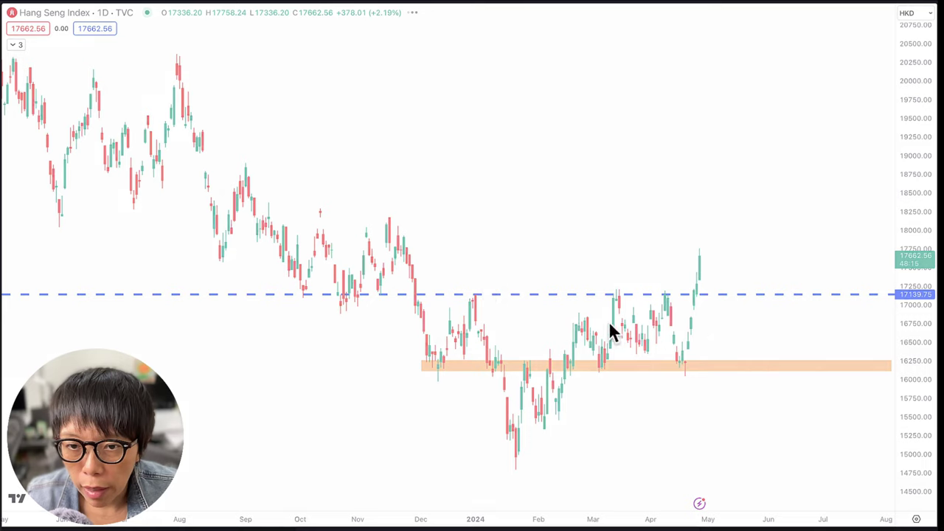
{"action": "type", "text": "1W"}
{"action": "key", "text": "Return"}
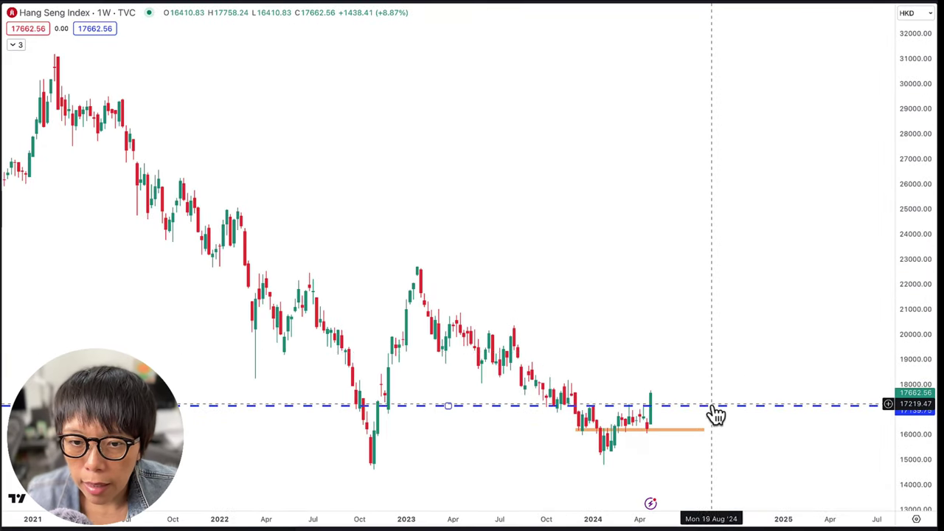
Zoom in and pan the weekly chart to bring the latest 2024 candles into view
{"action": "scroll", "coordinate": [715, 415], "scroll_direction": "up", "scroll_amount": 2}
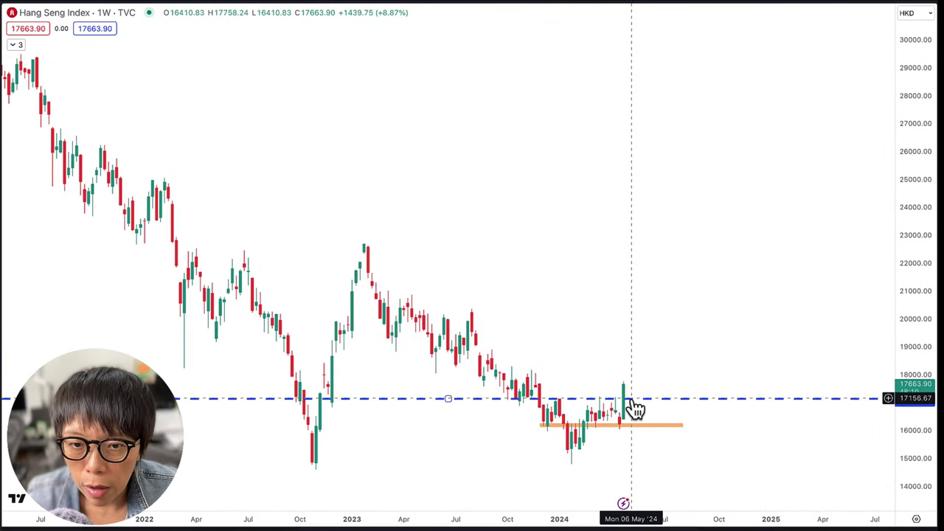
{"action": "scroll", "coordinate": [634, 409], "scroll_direction": "up", "scroll_amount": 2}
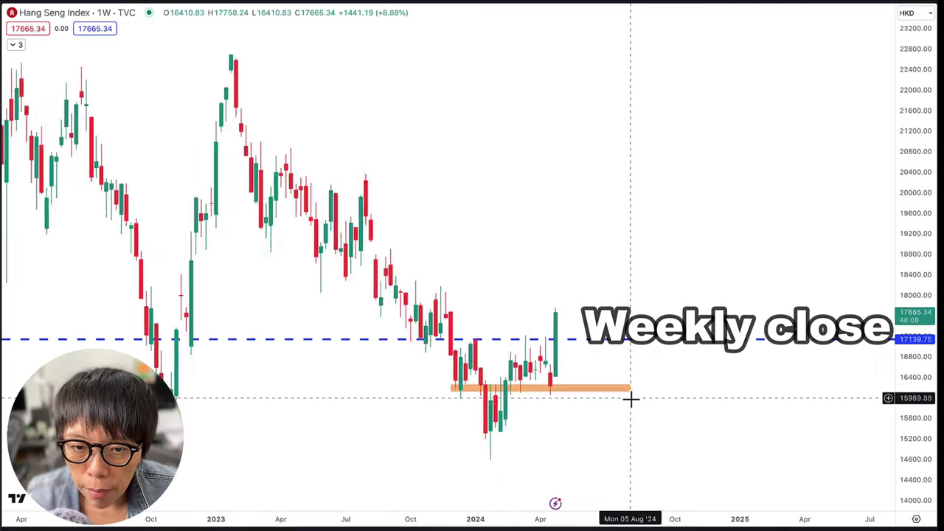
{"action": "left_click_drag", "start_coordinate": [523, 423], "coordinate": [706, 406]}
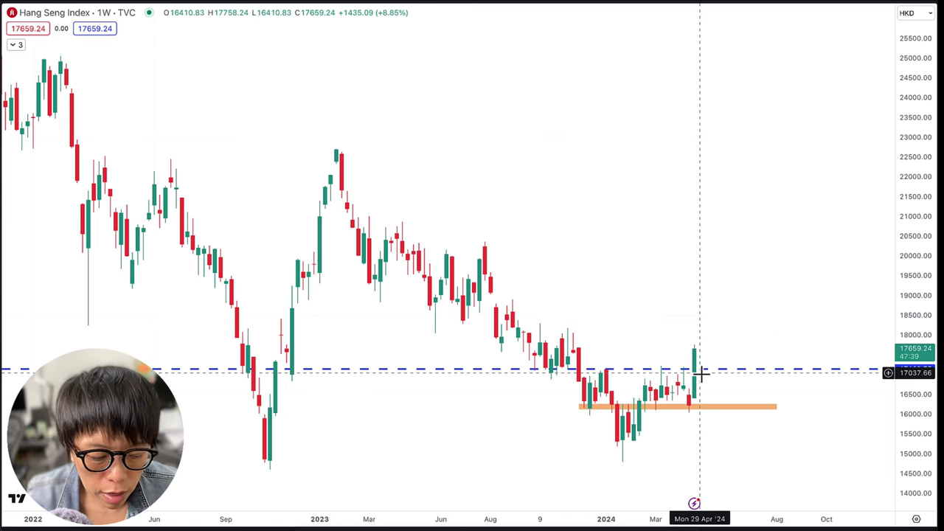
Switch the weekly chart to Line and trace the dip to the orange zone and the breakout
{"action": "left_click", "coordinate": [308, 3]}
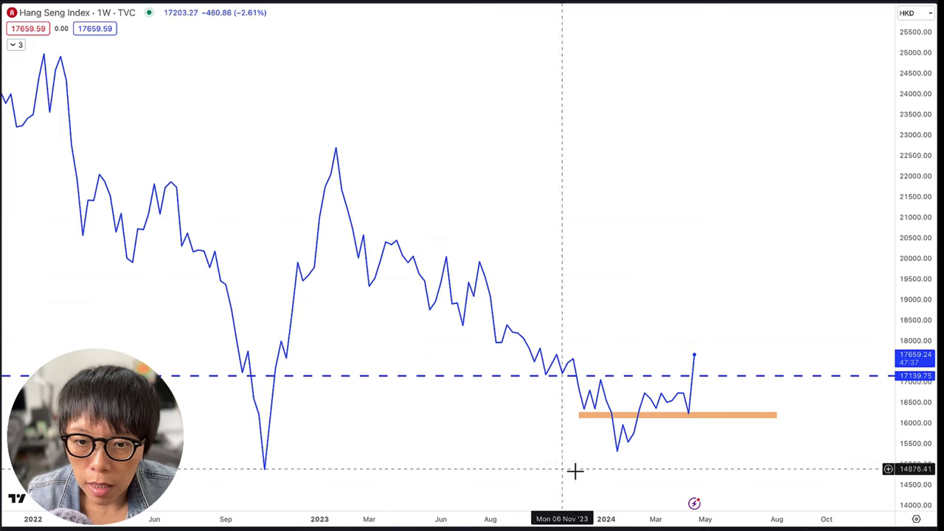
{"action": "mouse_move", "coordinate": [578, 379]}
{"action": "left_mouse_down"}
{"action": "mouse_move", "coordinate": [581, 405]}
{"action": "mouse_move", "coordinate": [604, 382]}
{"action": "mouse_move", "coordinate": [632, 434]}
{"action": "mouse_move", "coordinate": [645, 385]}
{"action": "left_mouse_up"}
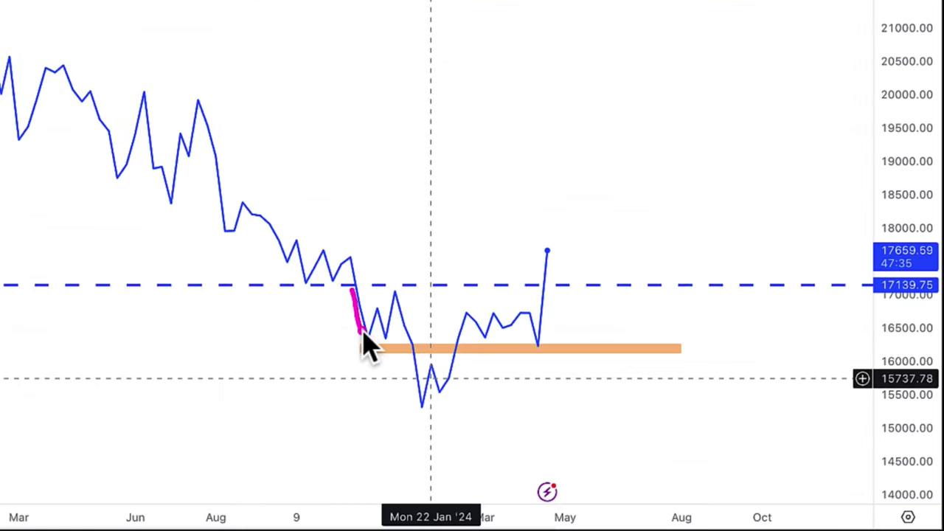
{"action": "mouse_move", "coordinate": [468, 299]}
{"action": "left_mouse_down"}
{"action": "mouse_move", "coordinate": [530, 348]}
{"action": "mouse_move", "coordinate": [552, 293]}
{"action": "mouse_move", "coordinate": [550, 258]}
{"action": "mouse_move", "coordinate": [532, 264]}
{"action": "mouse_move", "coordinate": [566, 255]}
{"action": "left_mouse_up"}
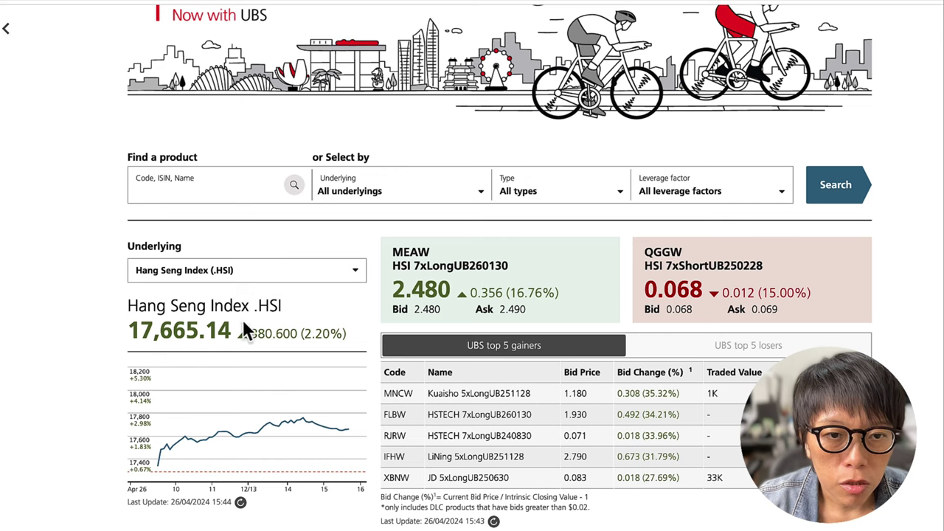
Check the Underlying list unchanged, then show the Type choices: All types, Daily Long, Daily Short
{"action": "left_click", "coordinate": [407, 199]}
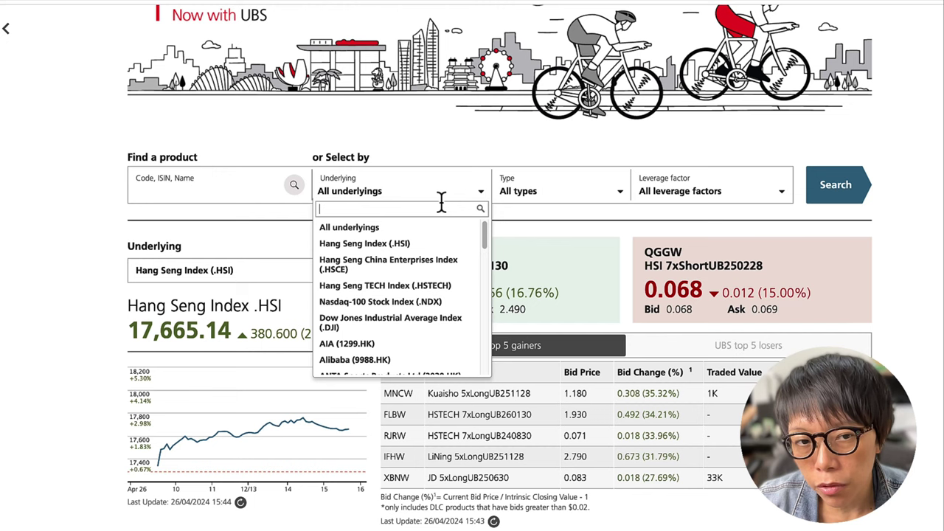
{"action": "left_click", "coordinate": [594, 230]}
{"action": "left_click", "coordinate": [616, 193]}
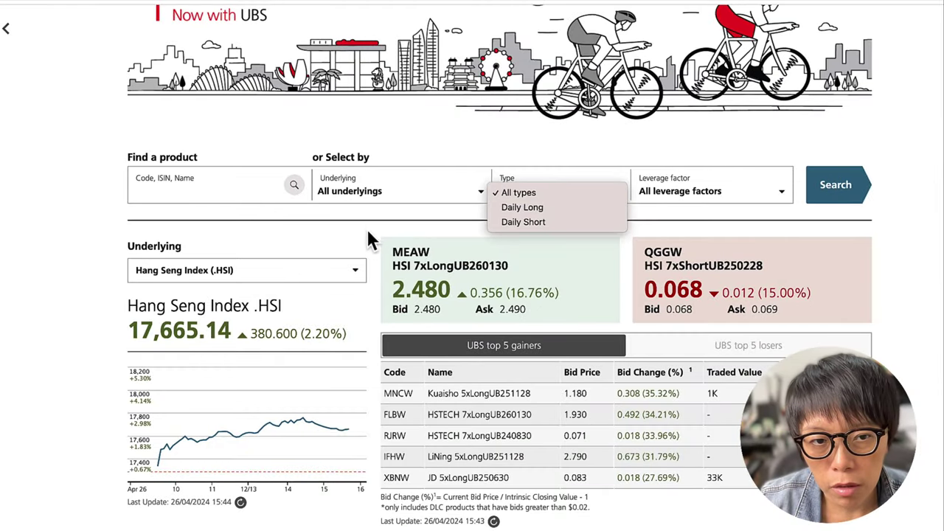
Set the UBS DLC filters to underlying Hang Seng Index (.HSI) and product type Daily Long
{"action": "left_click", "coordinate": [368, 231]}
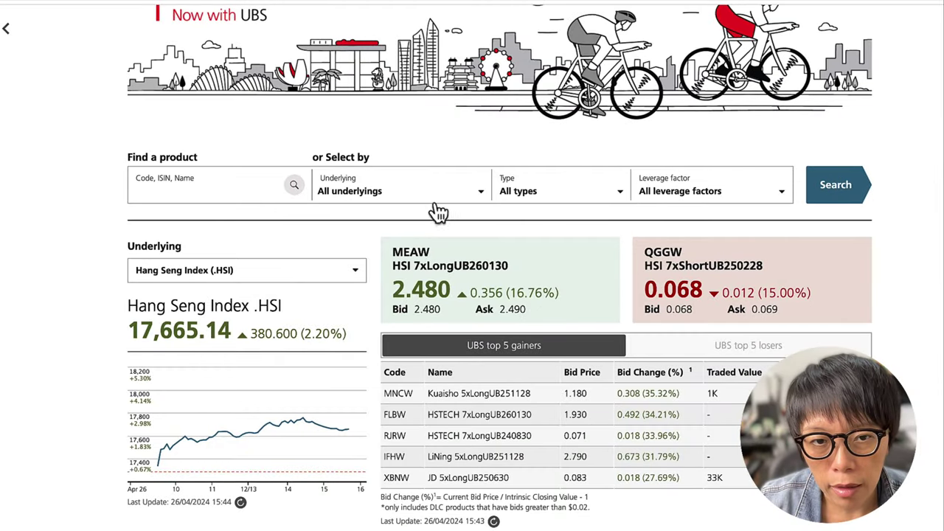
{"action": "left_click", "coordinate": [470, 199]}
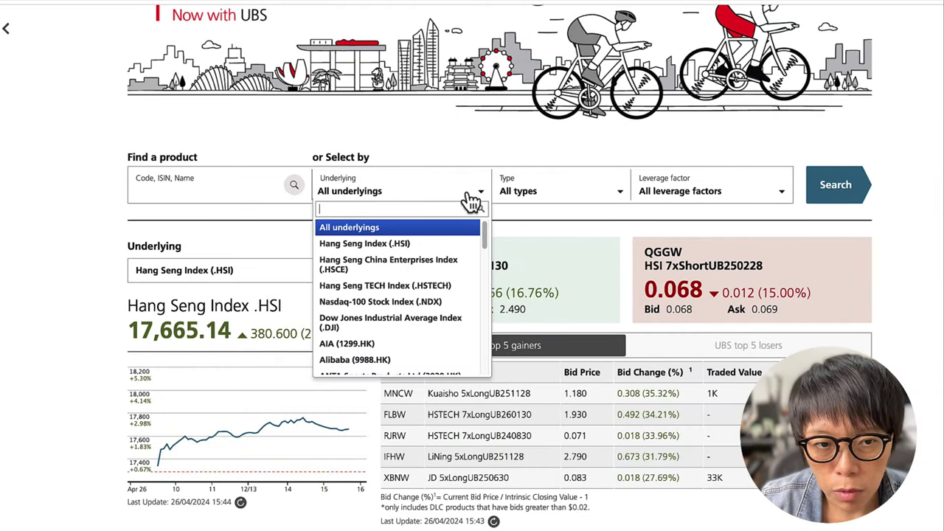
{"action": "left_click", "coordinate": [371, 245]}
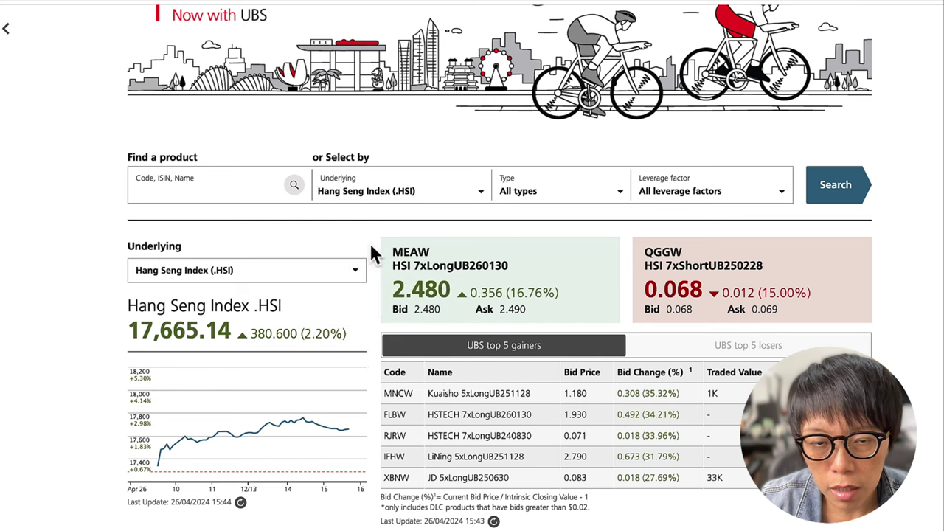
{"action": "left_click", "coordinate": [620, 194]}
{"action": "left_click", "coordinate": [531, 206]}
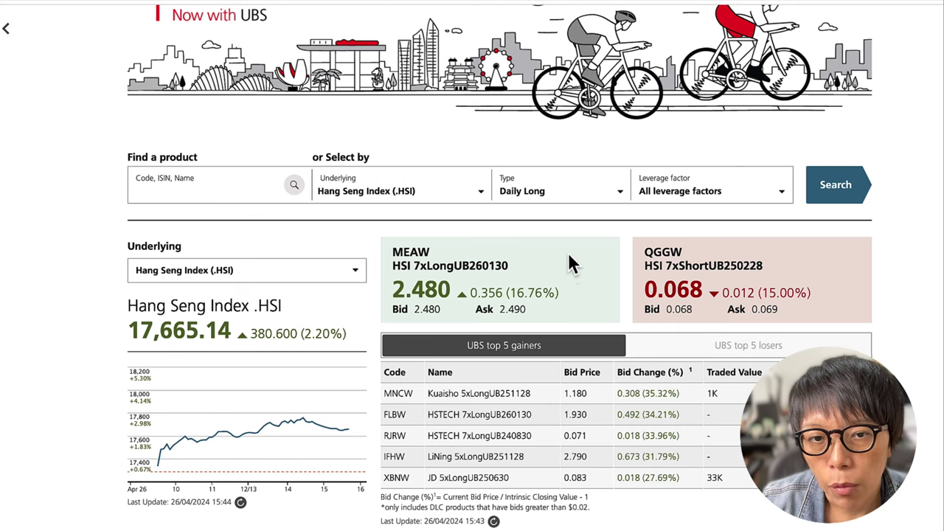